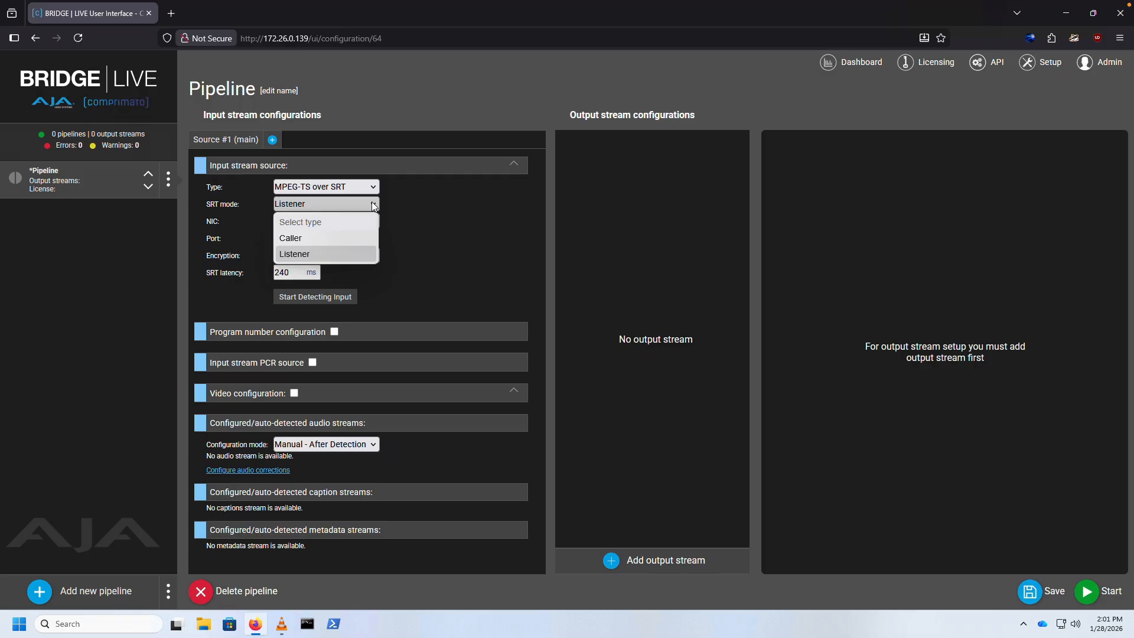
Switch the input stream's SRT mode to Caller and return it to Listener
left_click(369, 202)
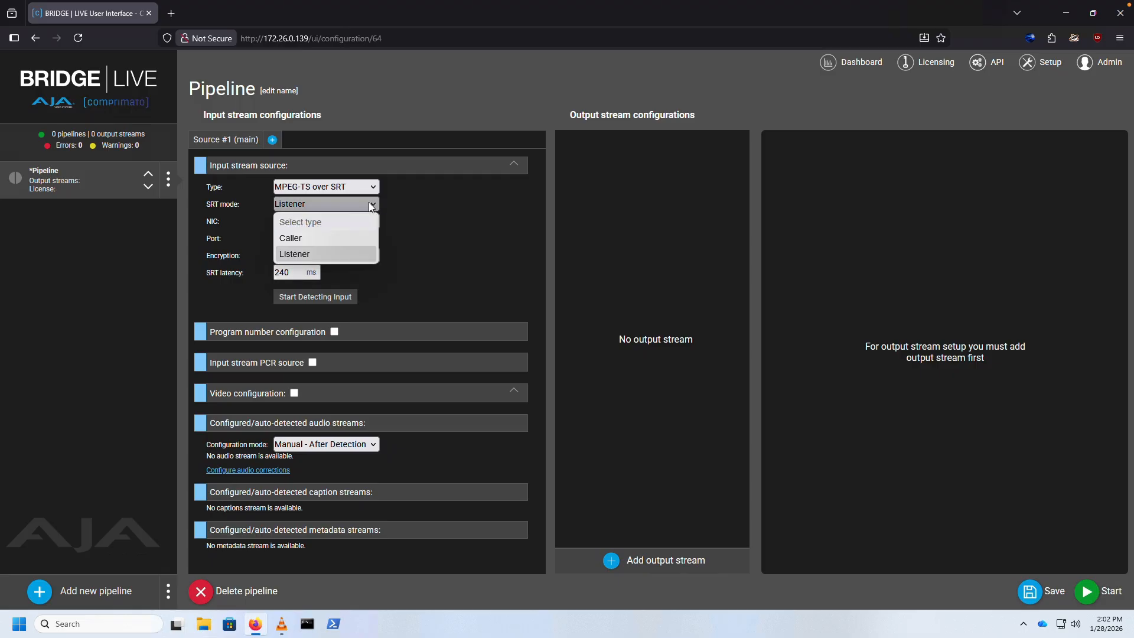
left_click(343, 239)
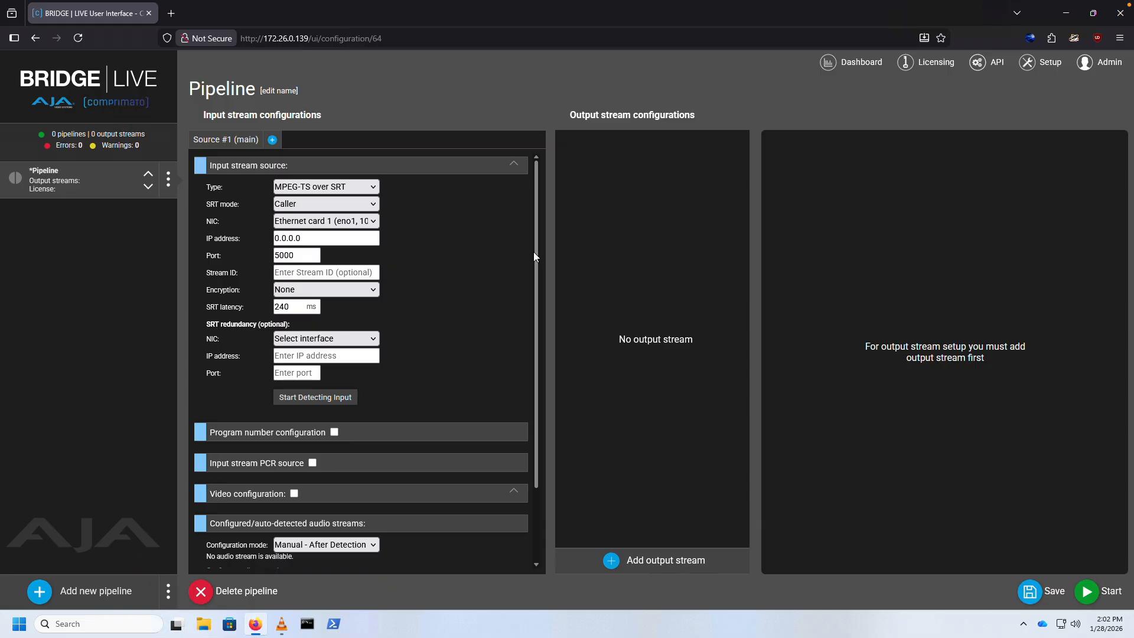
left_click(356, 206)
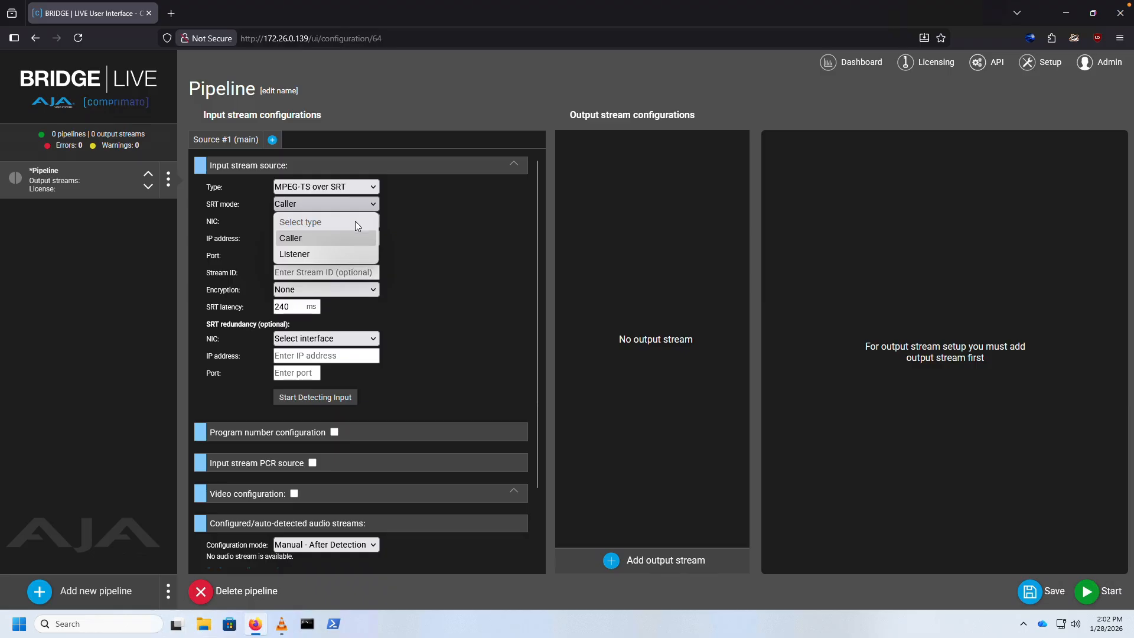
left_click(343, 253)
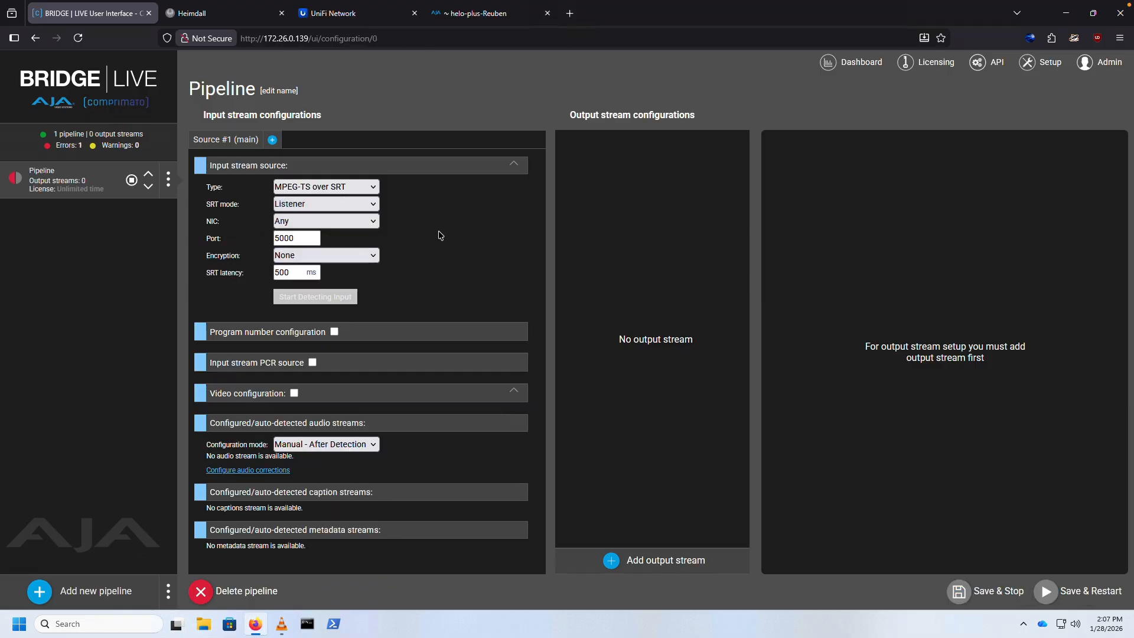
Set the SRT listener input's NIC to Ethernet card 1 (eno1) and its port to 5050
left_click(371, 222)
left_click(372, 270)
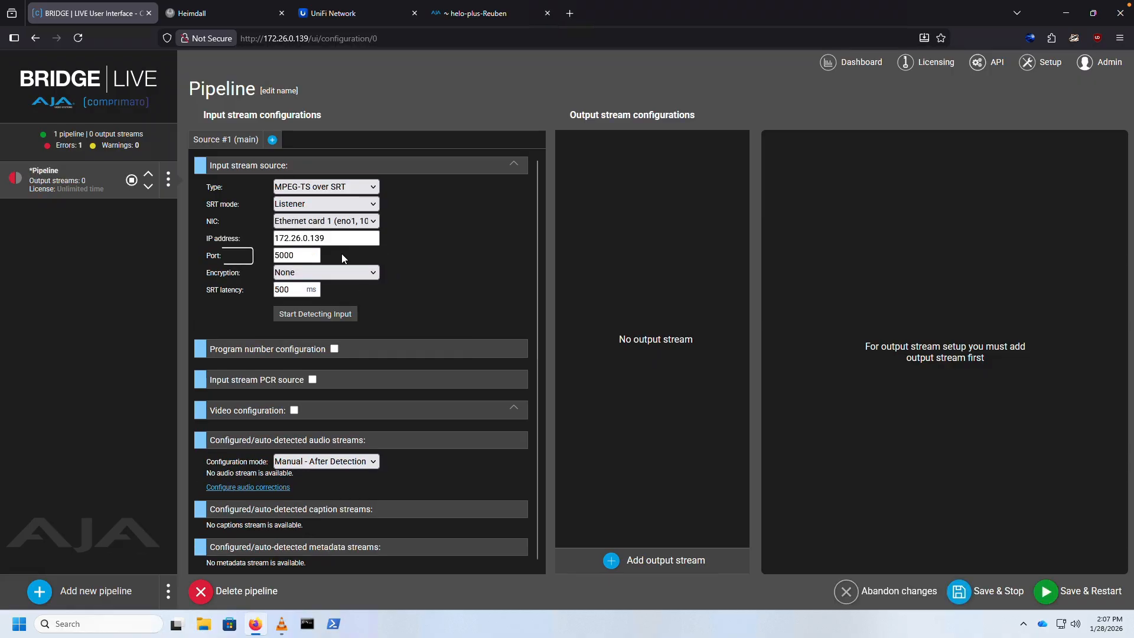
double_click(309, 257)
type("5050")
left_click(464, 255)
Detect the incoming SRT stream and assign the detected H.264 1920x1080p video stream as the pipeline's input
left_click(350, 315)
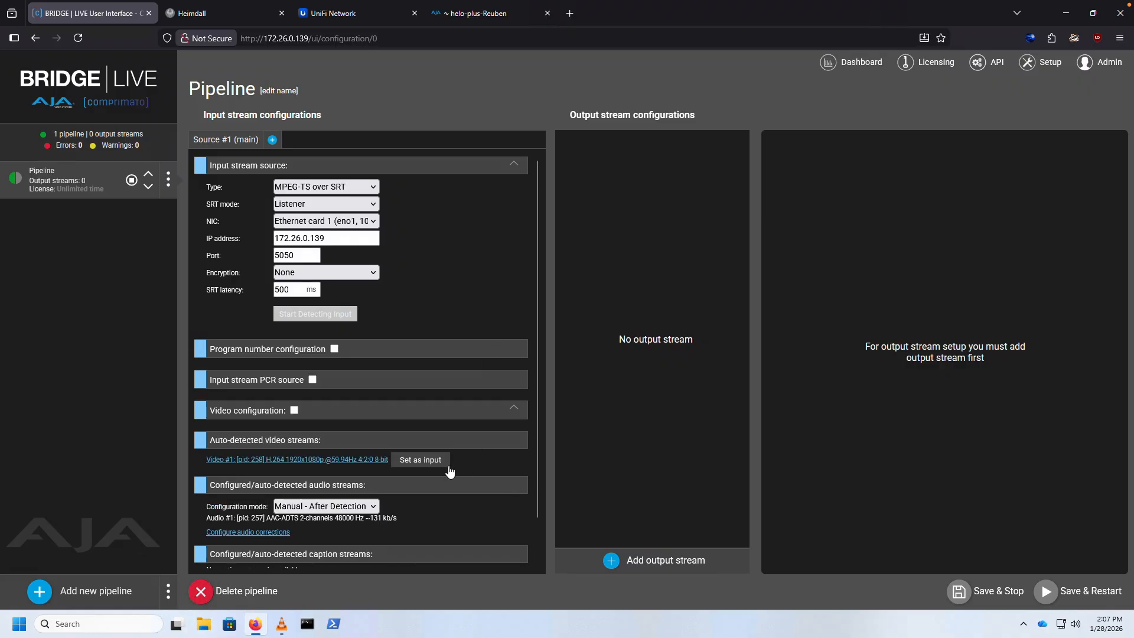
left_click(443, 463)
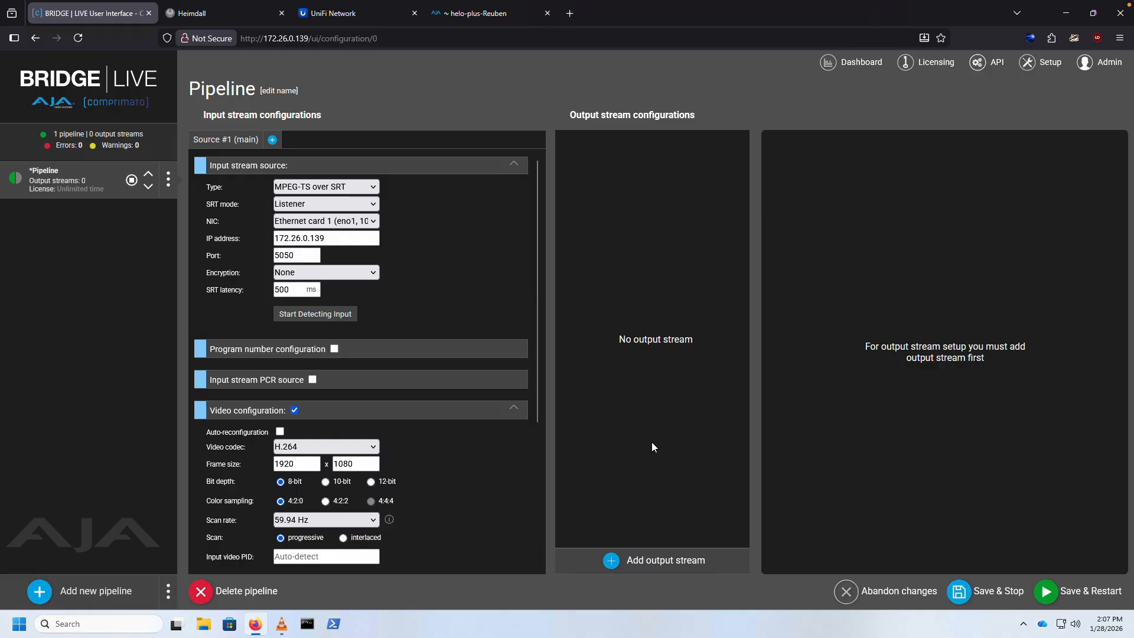
Add an output stream to the pipeline and set its stream type to RTMP(S)
left_click(614, 564)
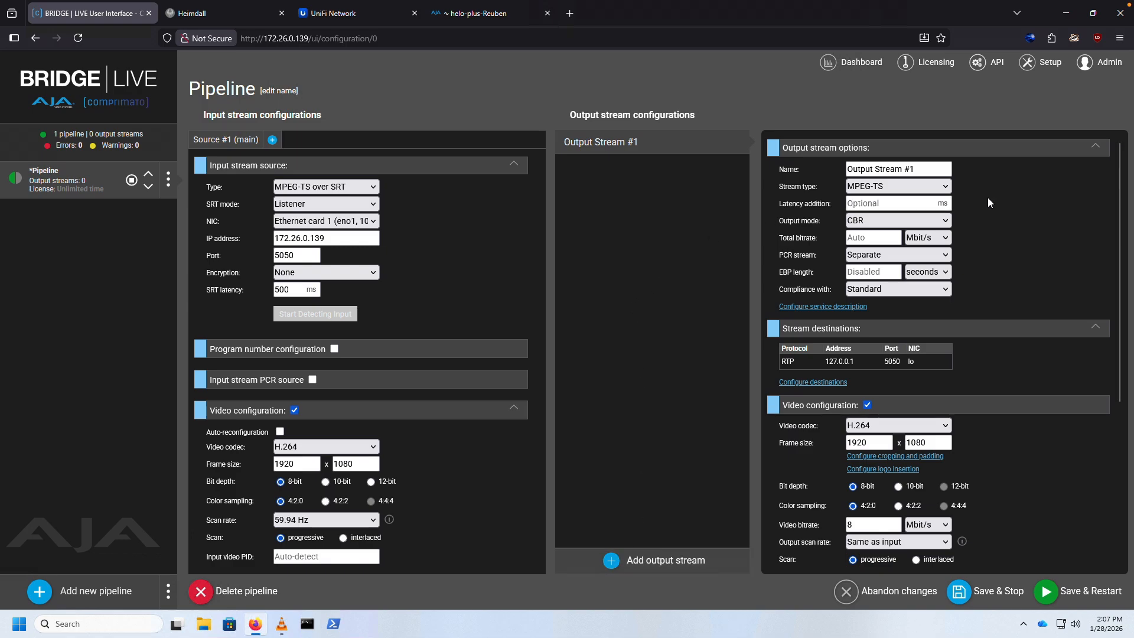
left_click(926, 186)
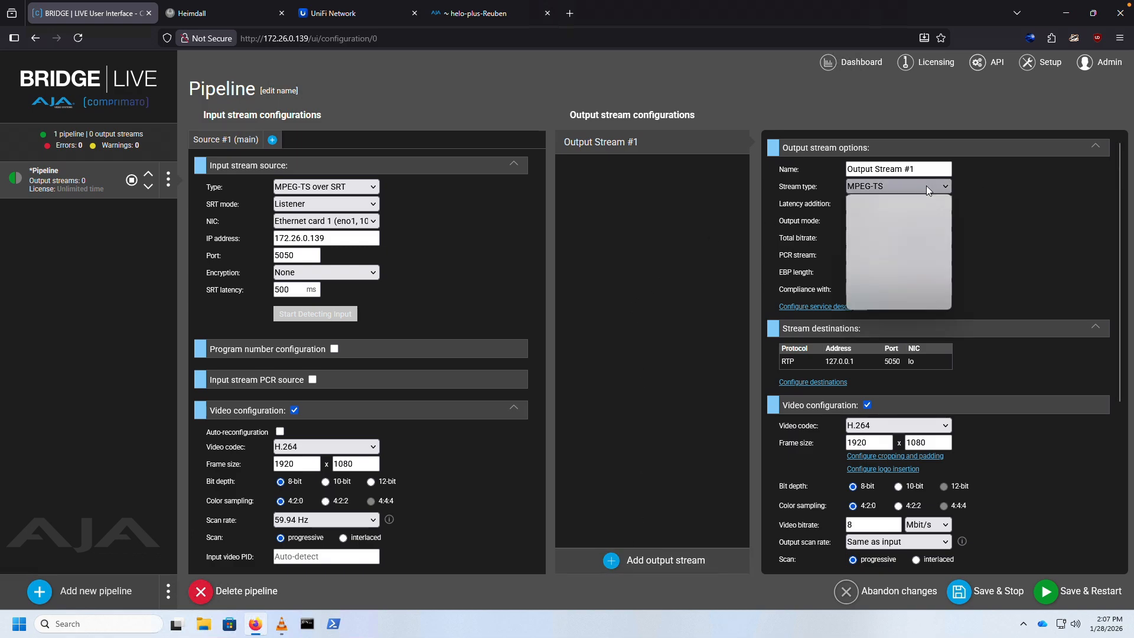
left_click(878, 236)
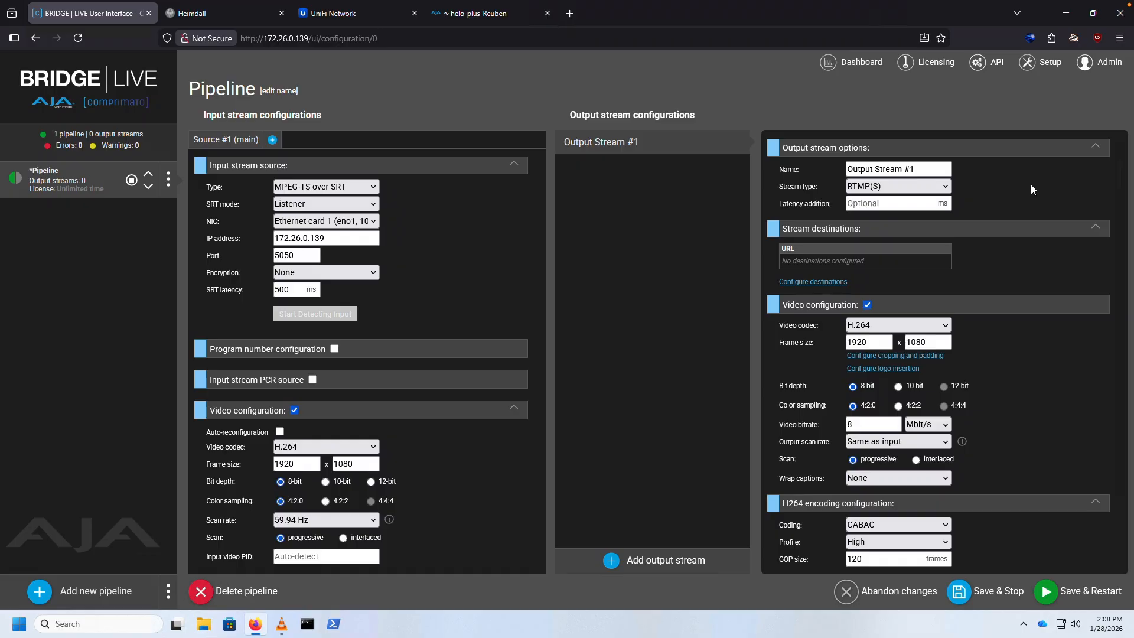
Set the output stream's RTMP destination URL to rtmp://172.26.35.113/live/ followed by the stream key, and save the destination
left_click(834, 282)
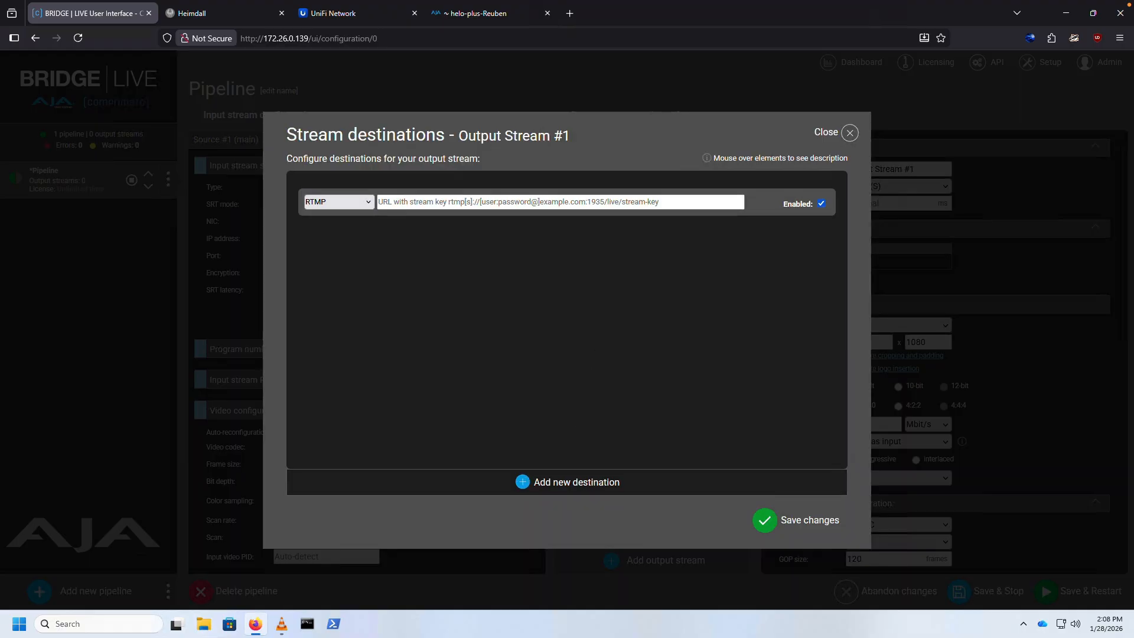
left_click(441, 202)
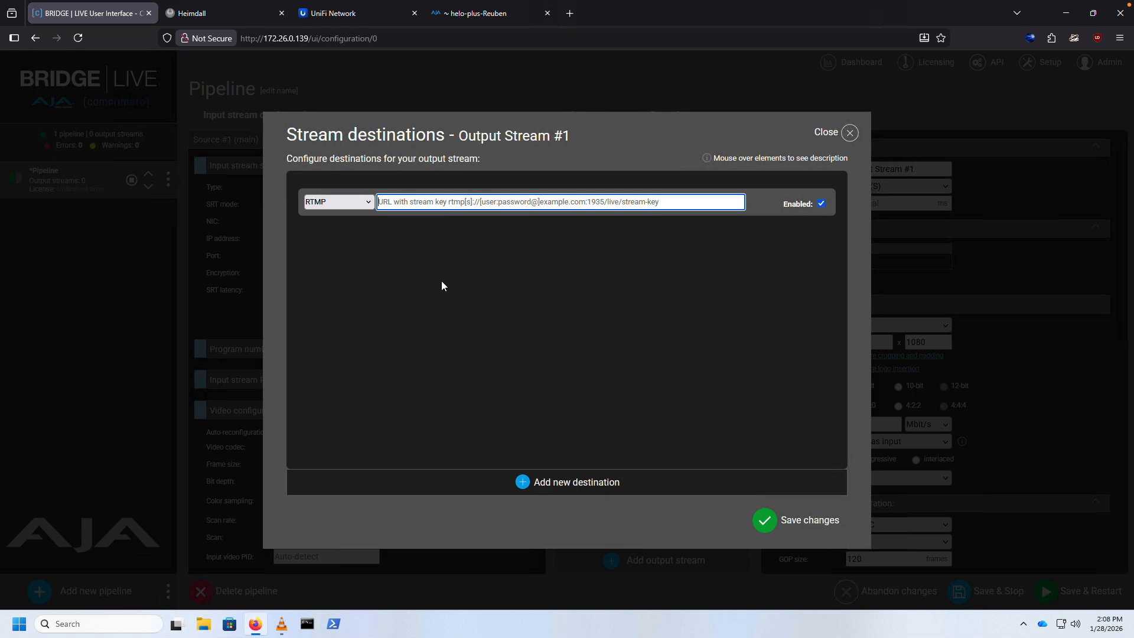
type("rtmp://172.26.35.113/live/streamkey")
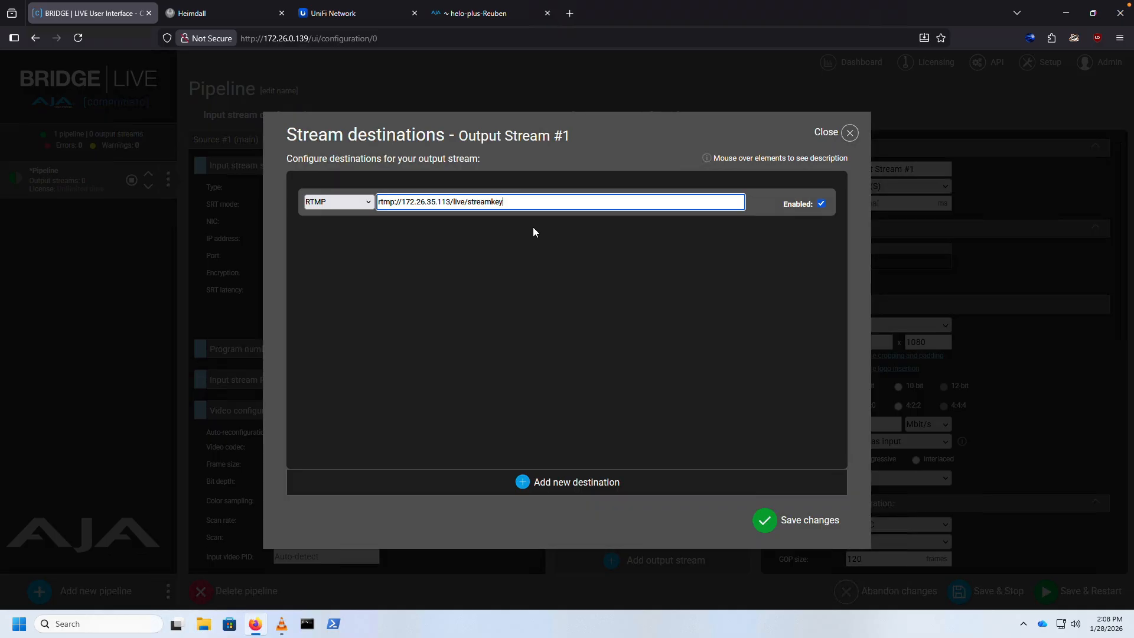
double_click(491, 202)
left_click(564, 280)
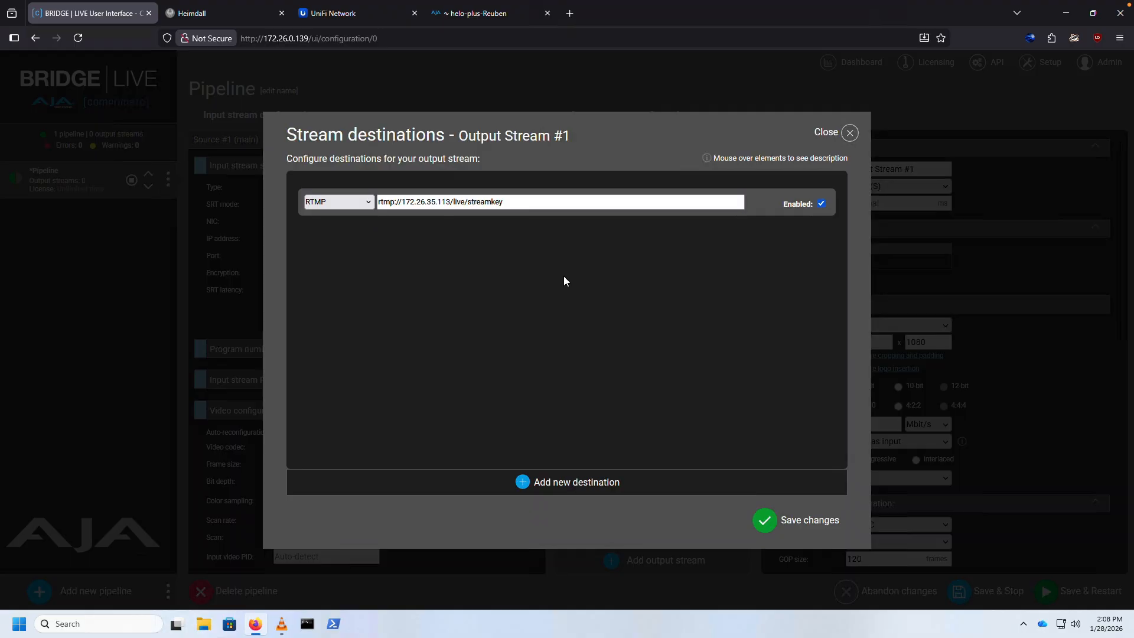
left_click(794, 519)
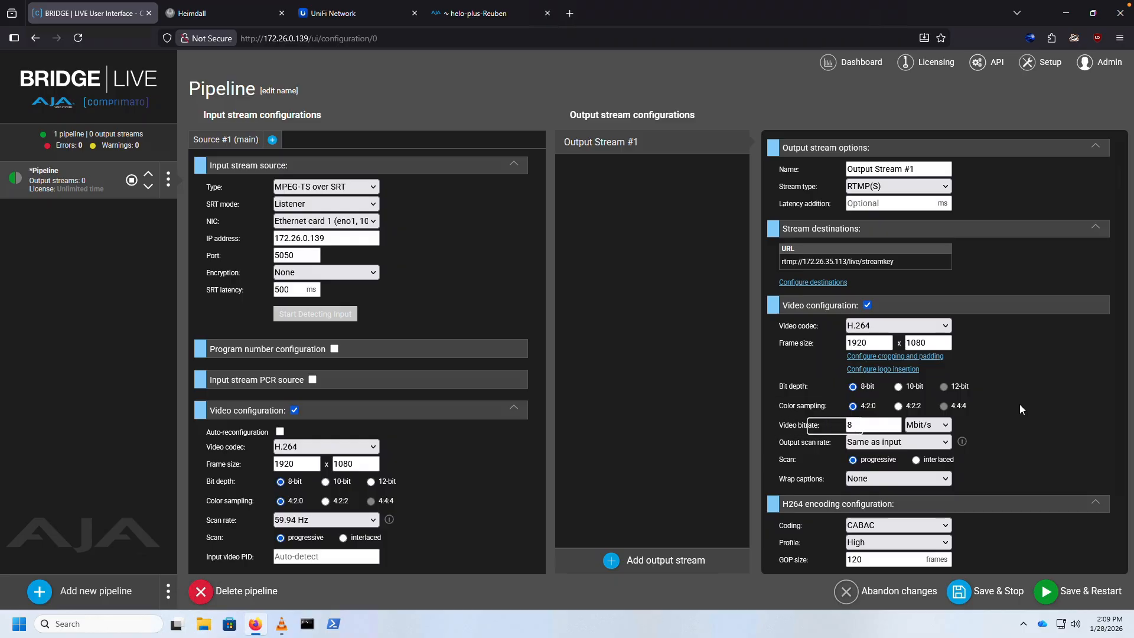
Set the output stream's video bitrate to 6 Mbit/s
left_click(835, 425)
key("BackSpace")
type("6")
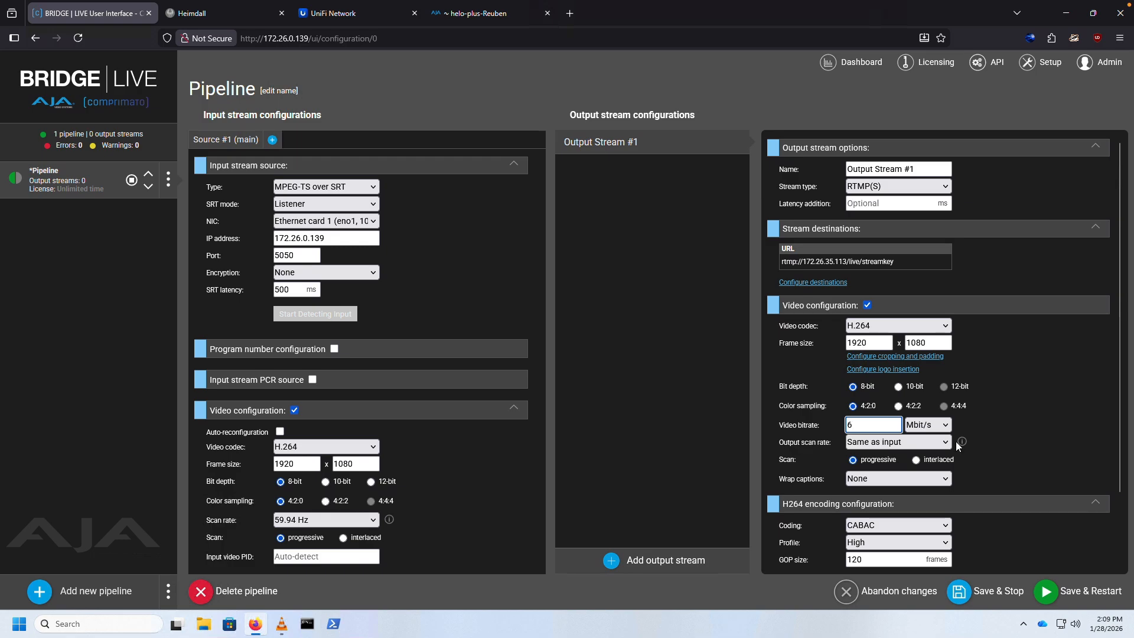
left_click(1029, 366)
Map all channels of source Audio #1 to an AAC-ADTS output audio for the output stream and save the audio mapping
scroll(1029, 367, "down", 2)
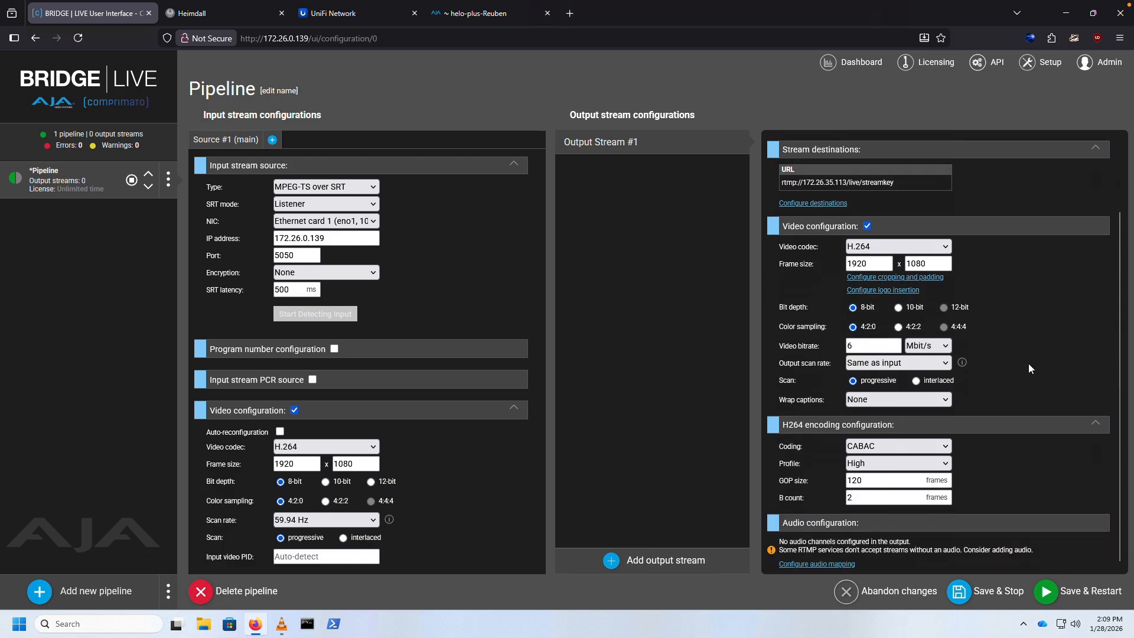
left_click(832, 565)
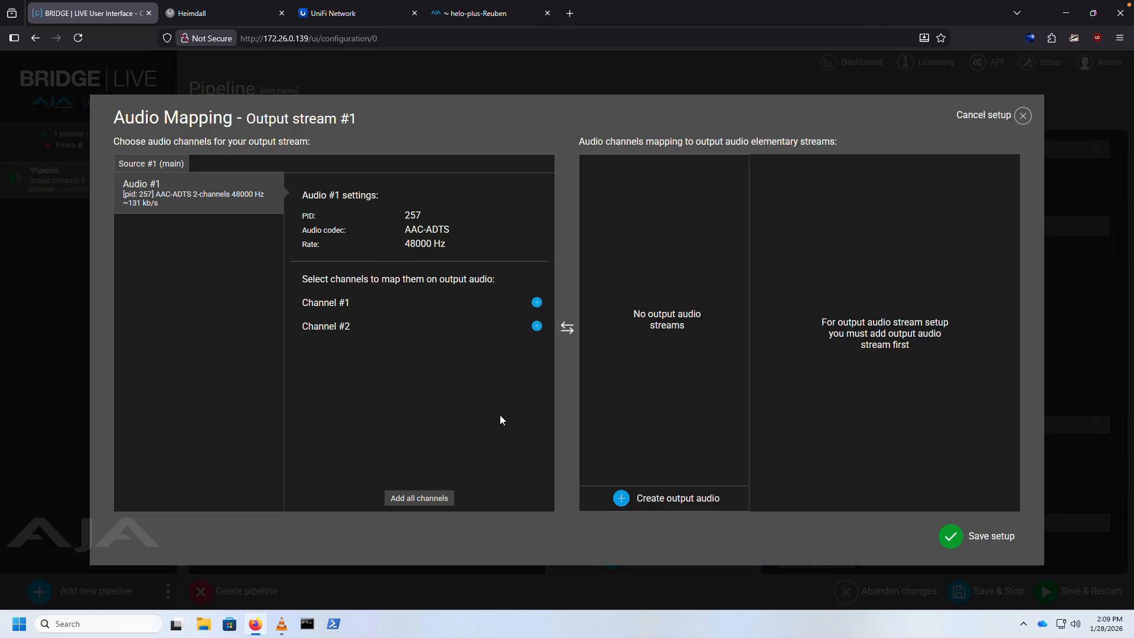
left_click(440, 501)
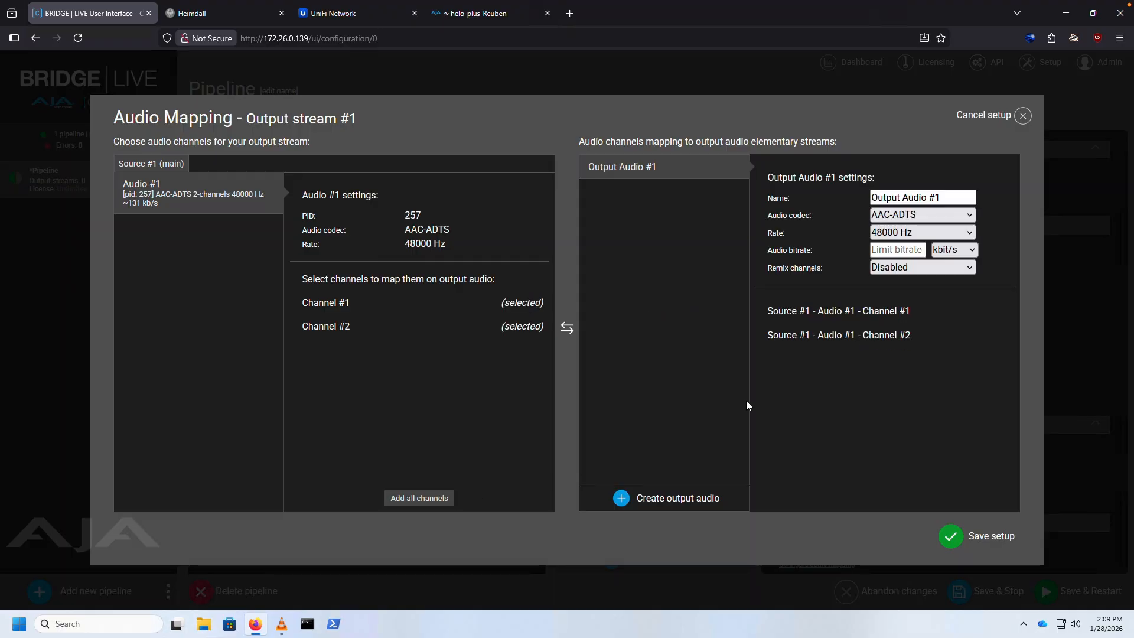
left_click(971, 215)
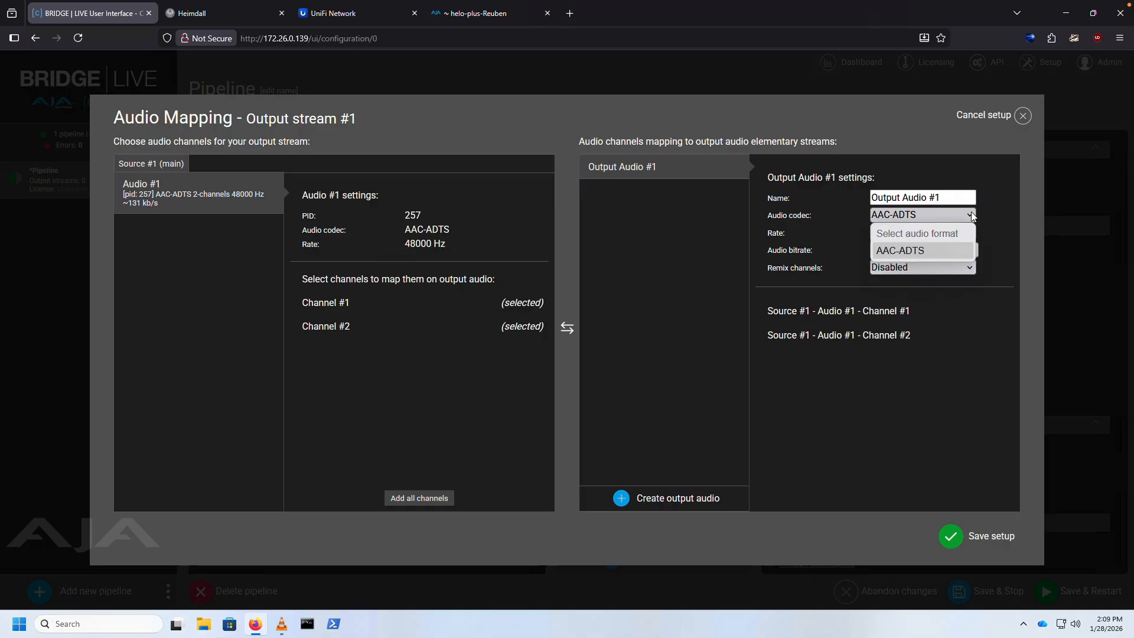
left_click(972, 212)
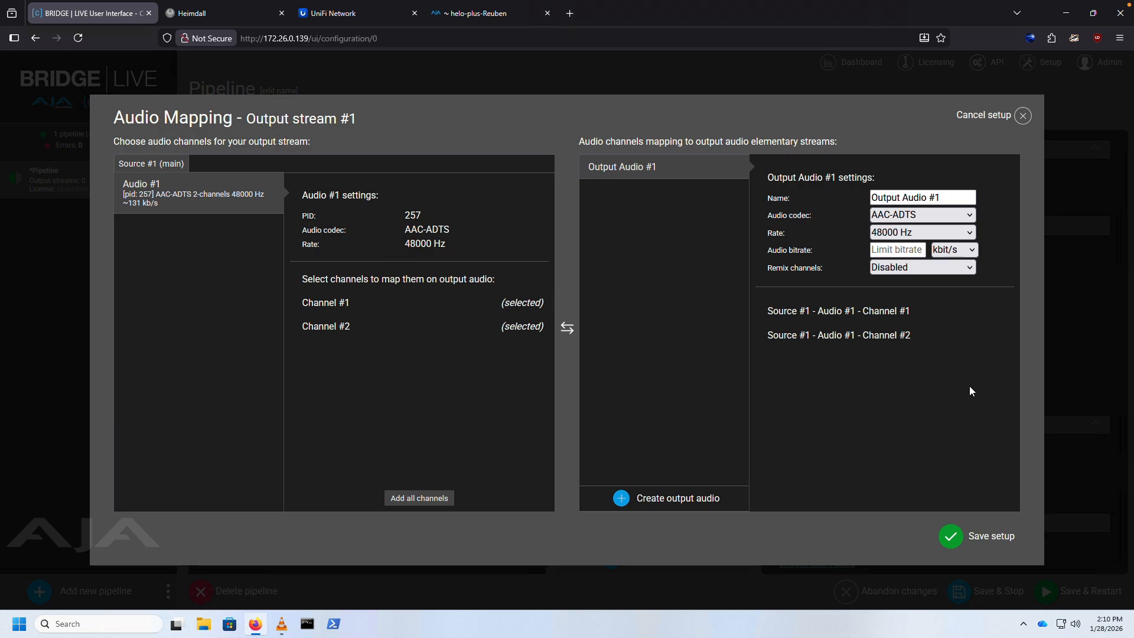
left_click(952, 535)
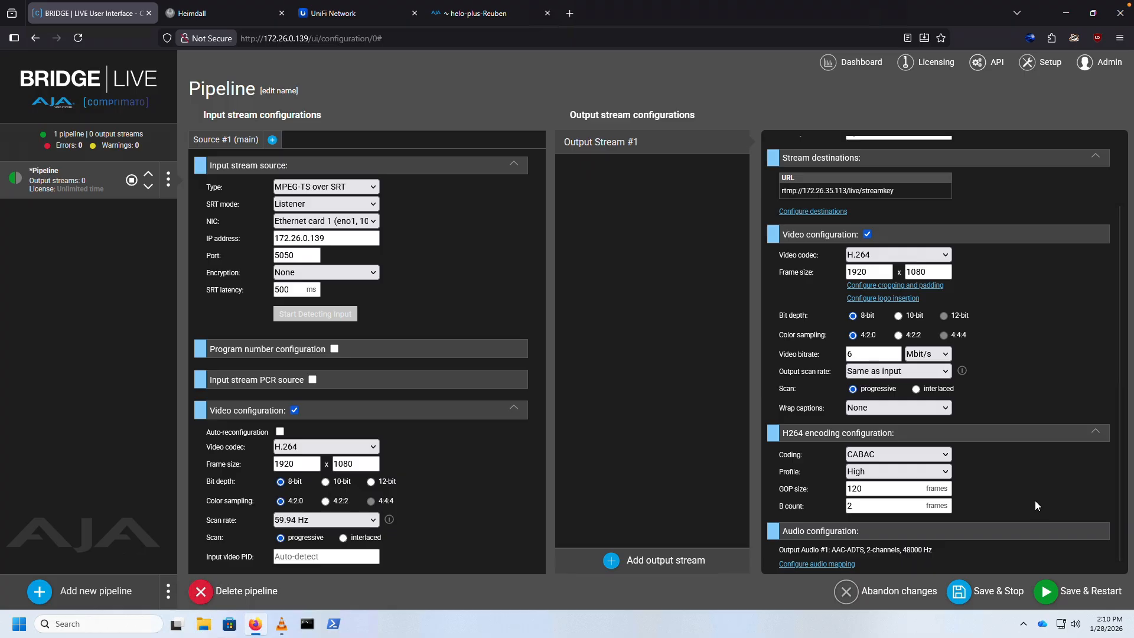
Save and restart the pipeline, and switch to VLC media player to check the RTMP output
left_click(1054, 593)
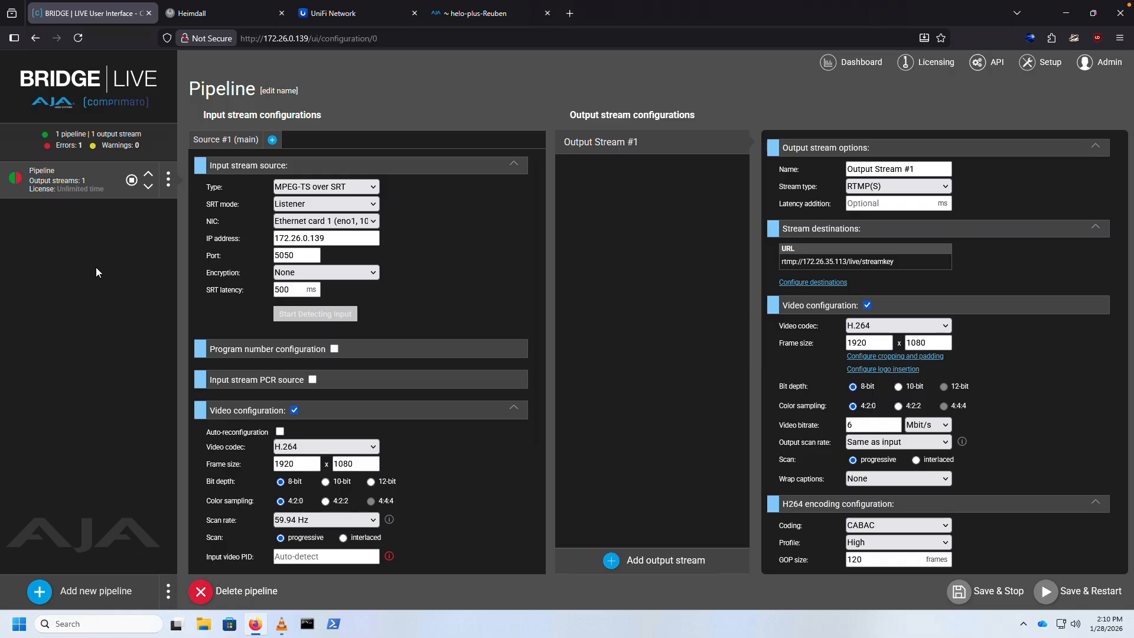
mouse_move(20, 183)
mouse_move(284, 627)
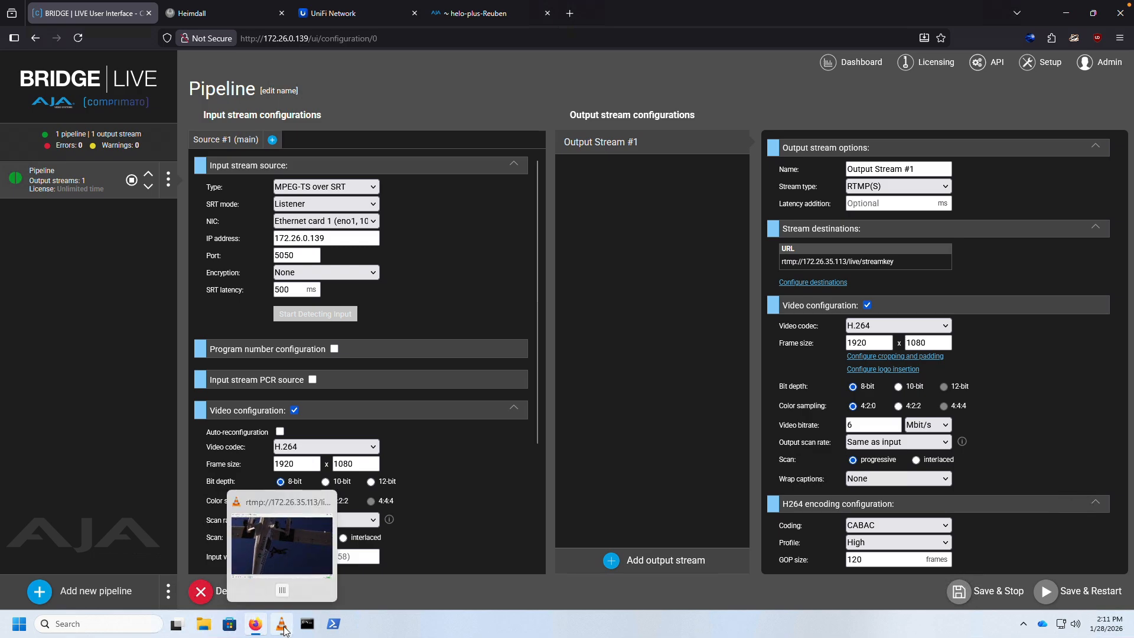
left_click(283, 625)
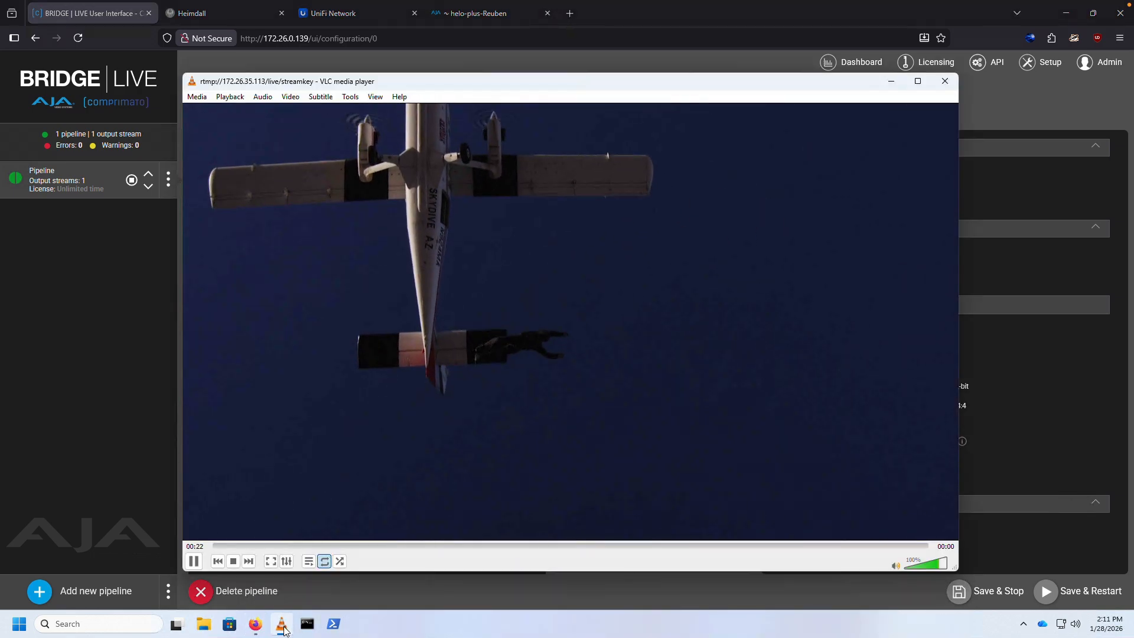